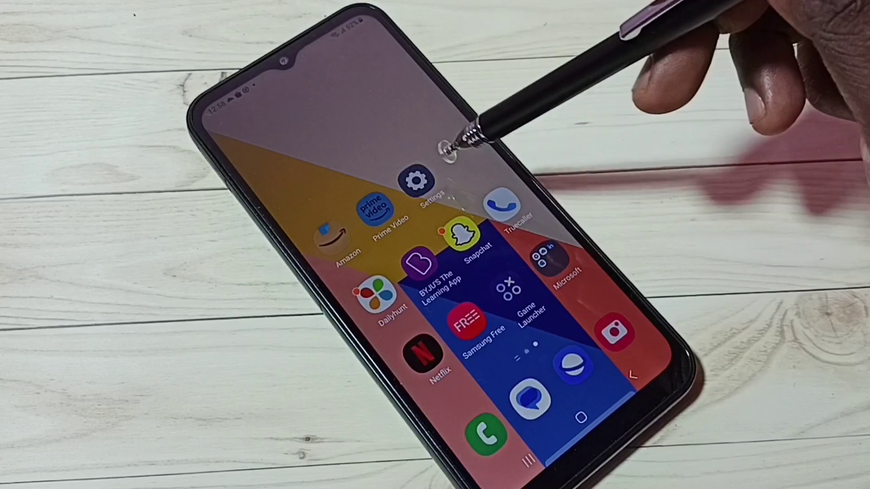
Step: Go from the home screen through Settings and About phone to Software information
click(416, 181)
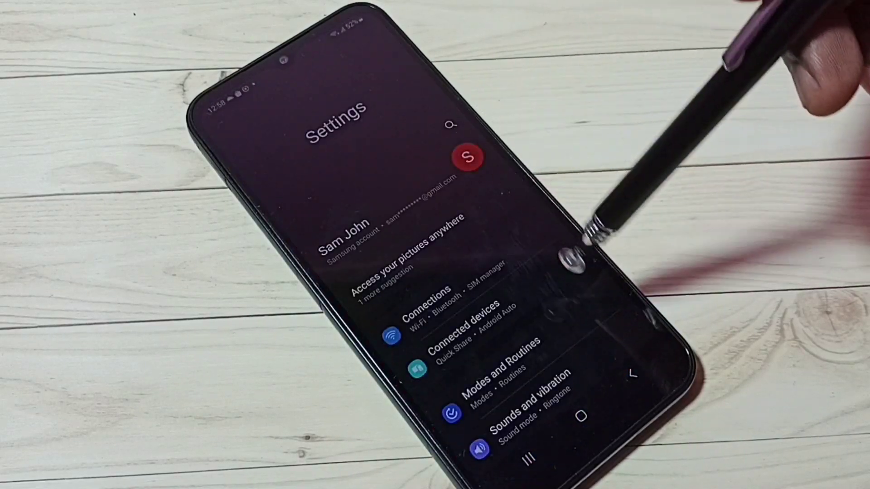
scroll(593, 309, down, 10)
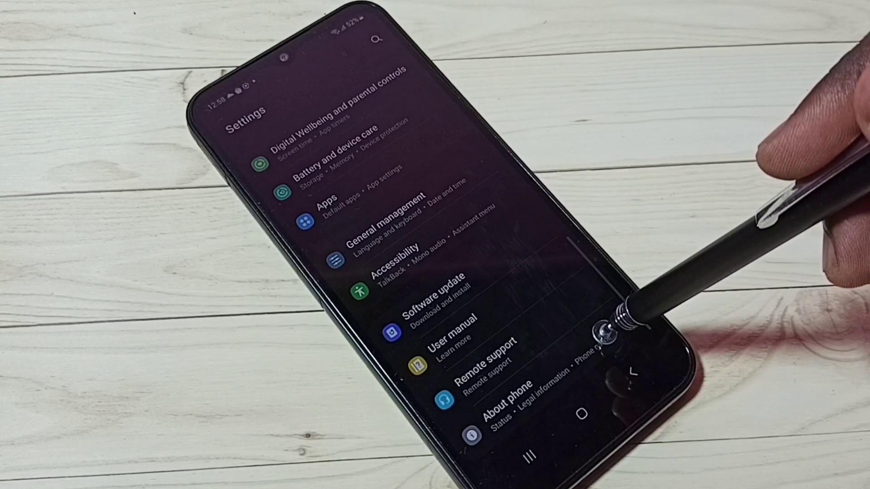
click(605, 333)
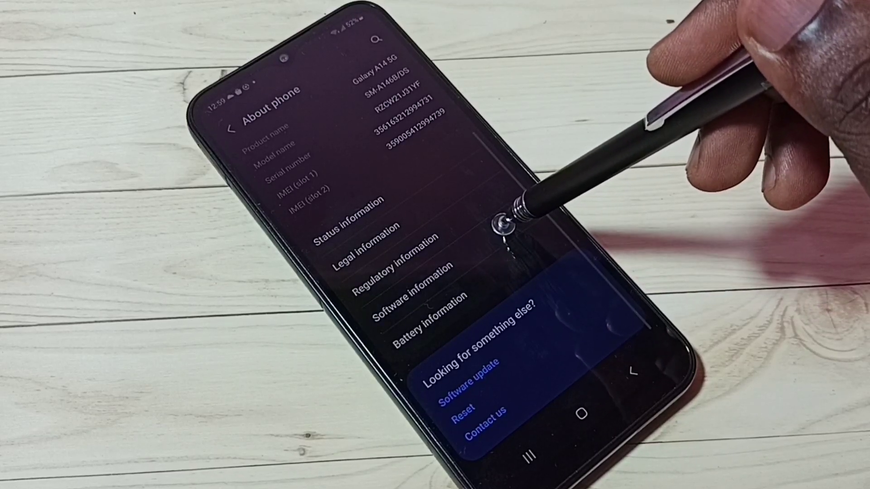
click(507, 226)
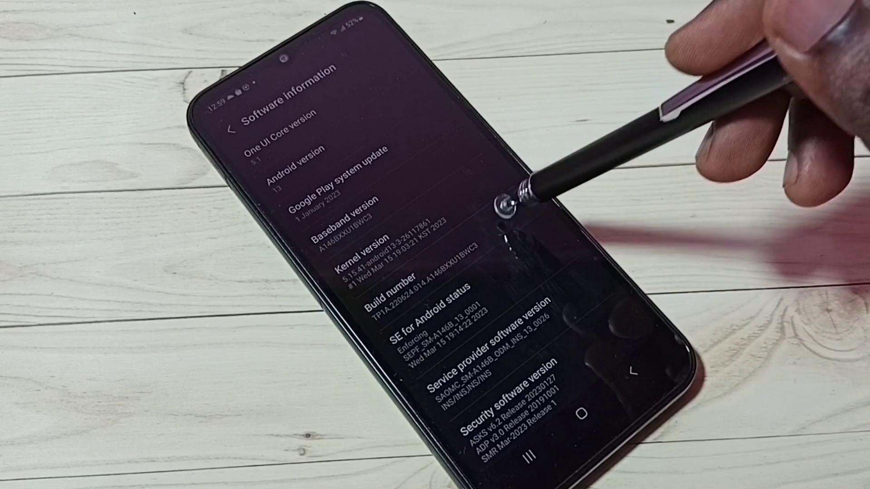
Step: Unlock developer mode with repeated Build number taps, then return to the main Settings list
click(504, 204)
click(503, 203)
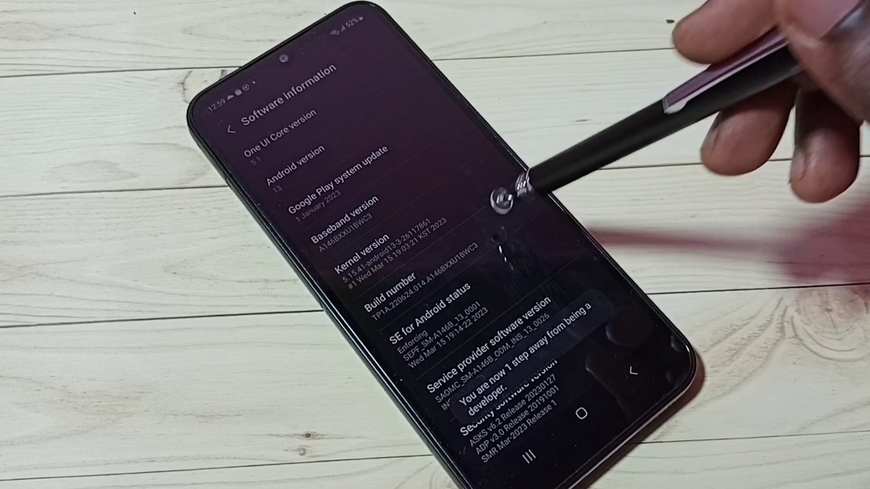
click(502, 200)
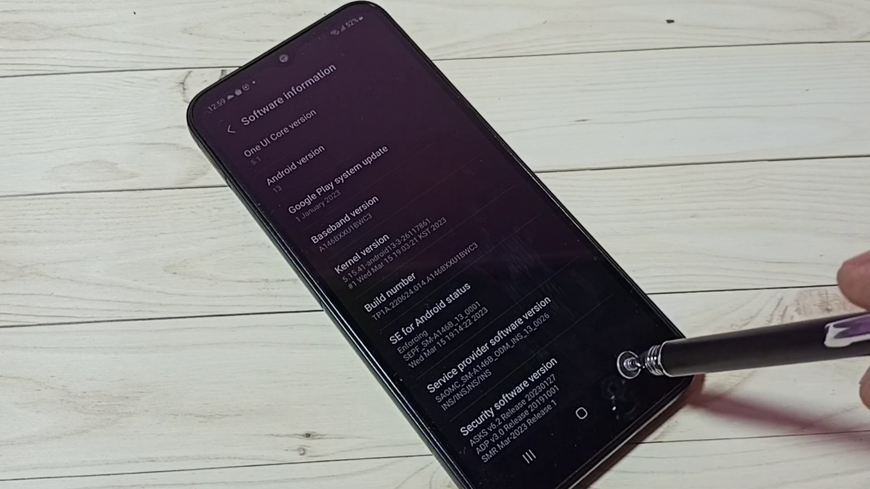
click(632, 371)
click(642, 372)
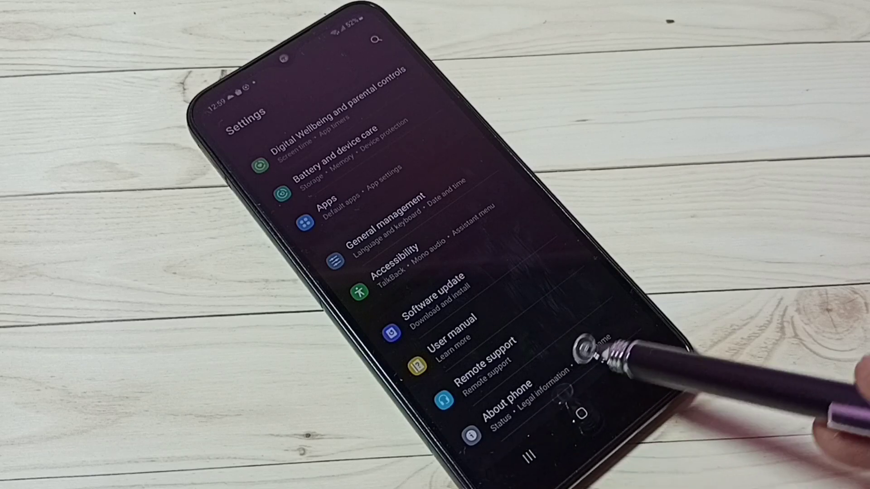
scroll(570, 307, down, 2)
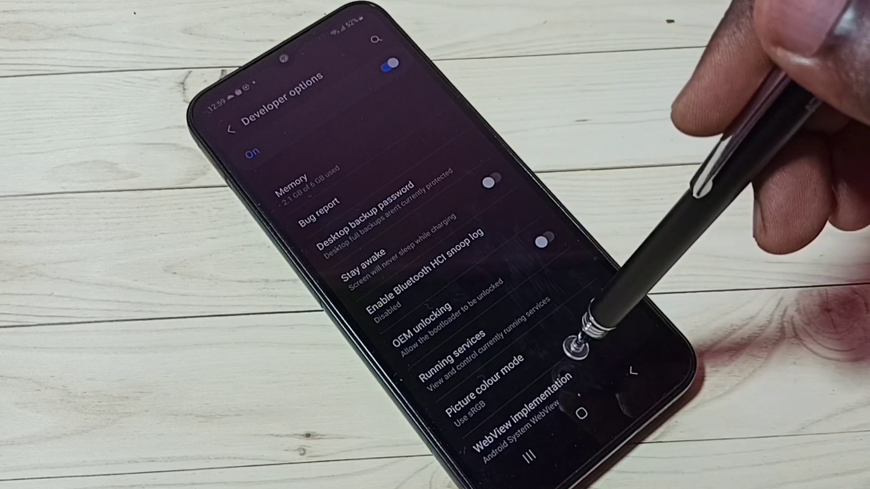
drag(567, 335, 399, 175)
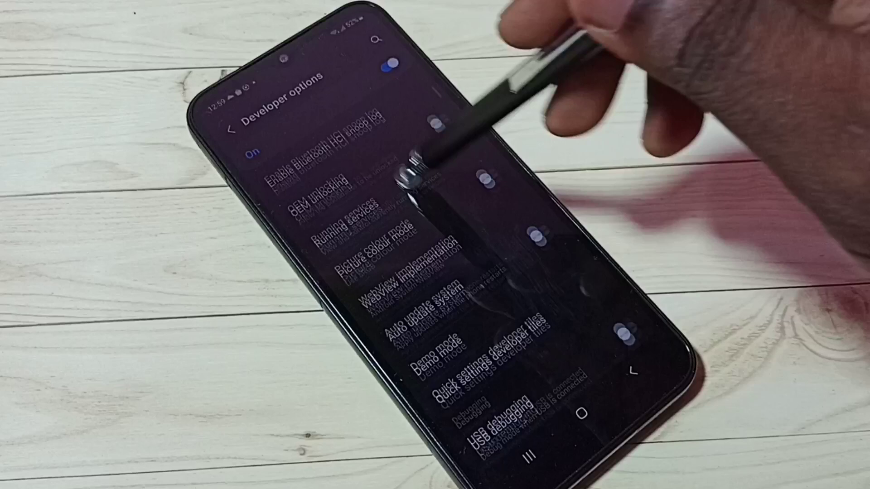
mouse_move(496, 252)
mouse_down()
mouse_move(471, 210)
mouse_move(550, 363)
mouse_up()
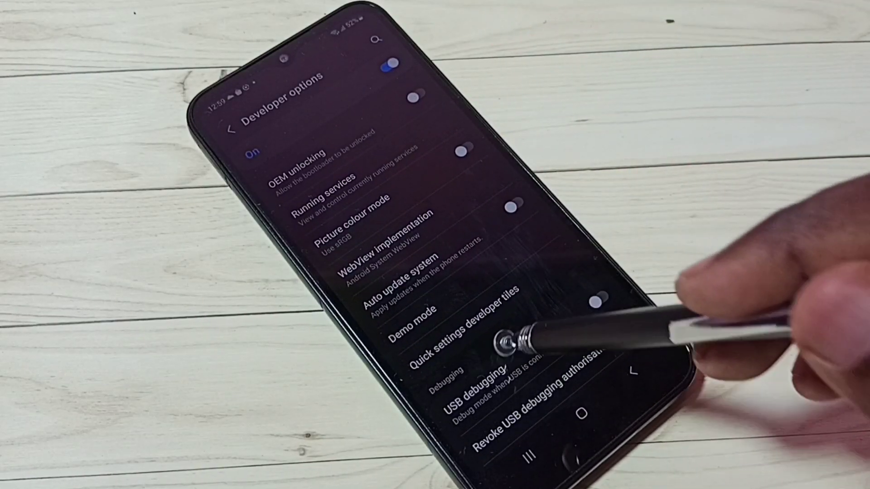
drag(505, 343, 466, 230)
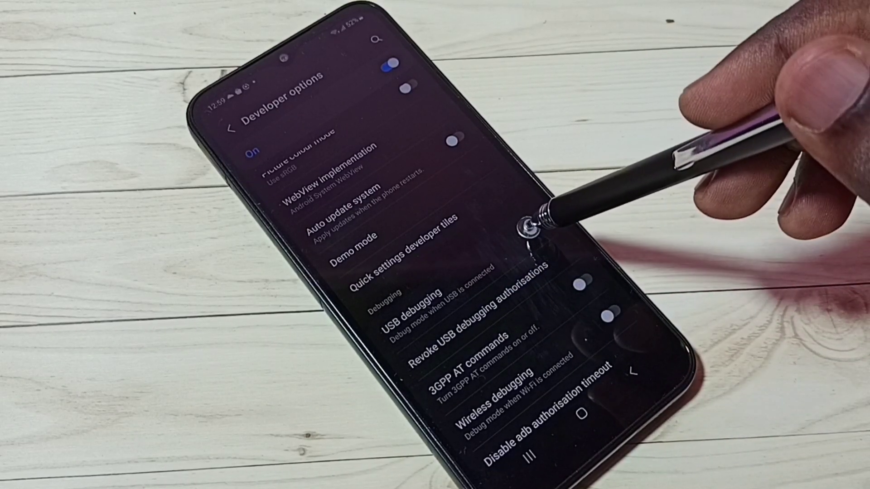
Step: Switch on USB debugging and confirm the Allow USB debugging prompt
click(581, 282)
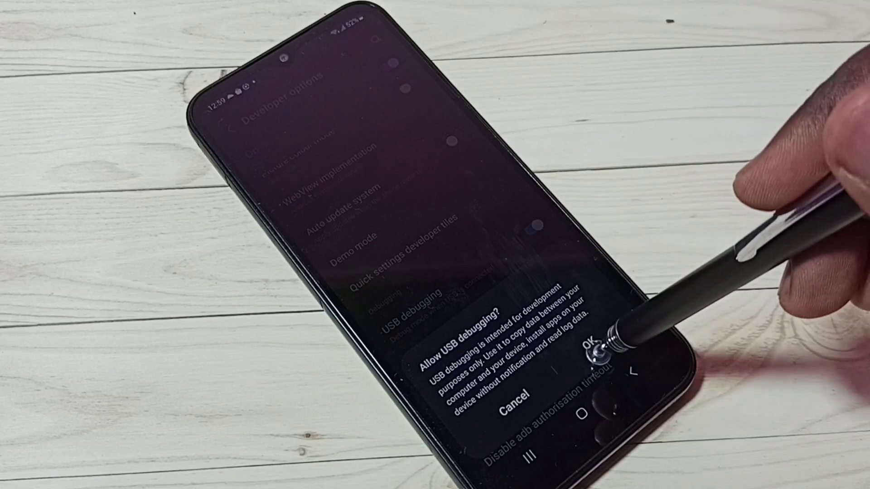
click(595, 343)
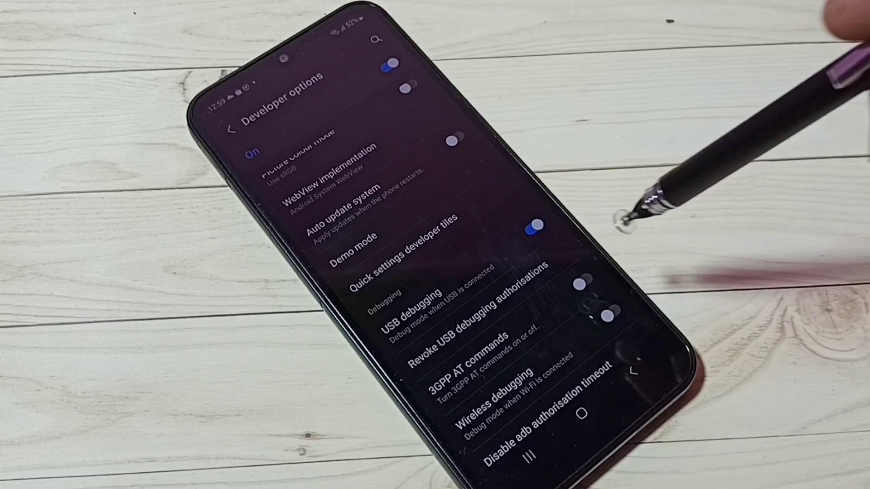
Step: Switch USB debugging and the Developer options master switch off, then exit to the home screen
click(534, 226)
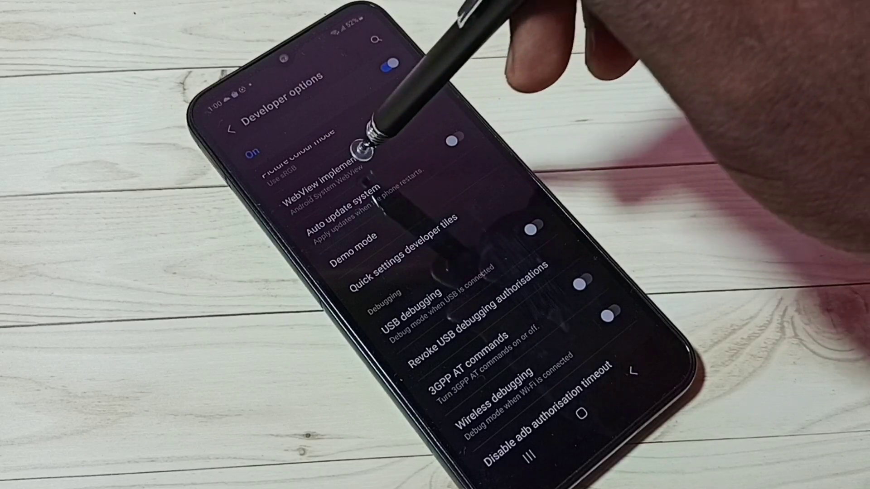
scroll(369, 136, up, 5)
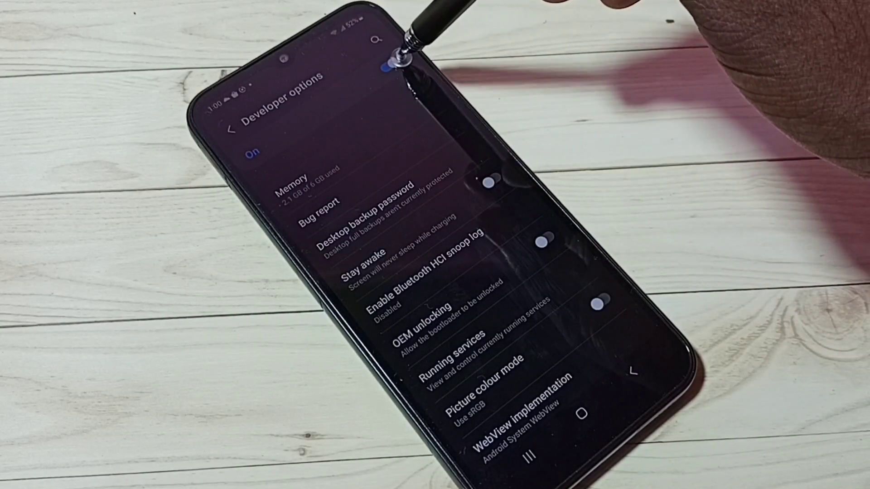
click(392, 59)
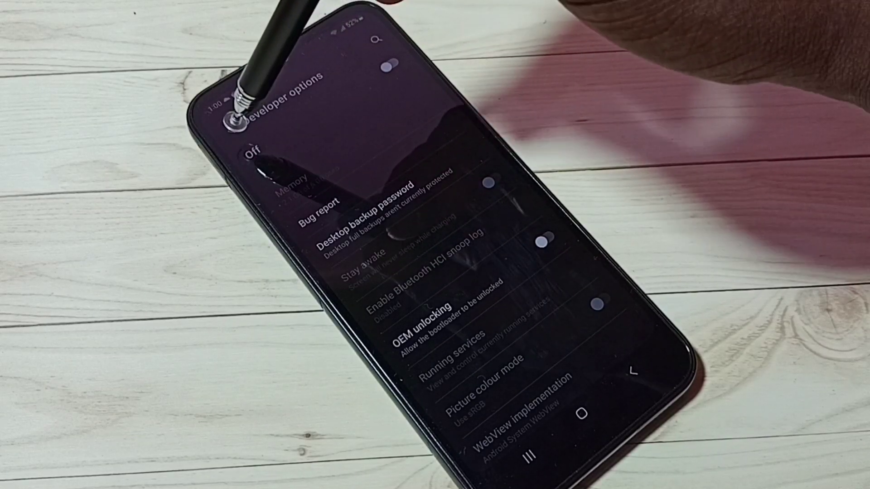
click(237, 128)
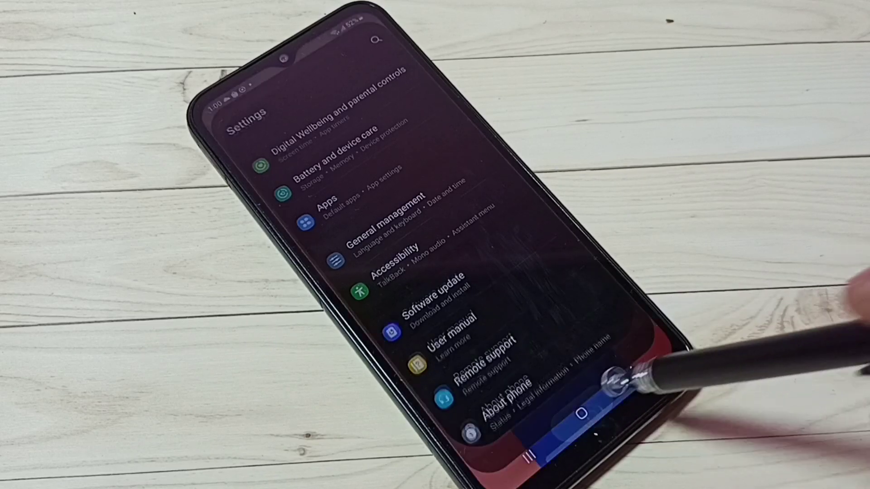
click(583, 414)
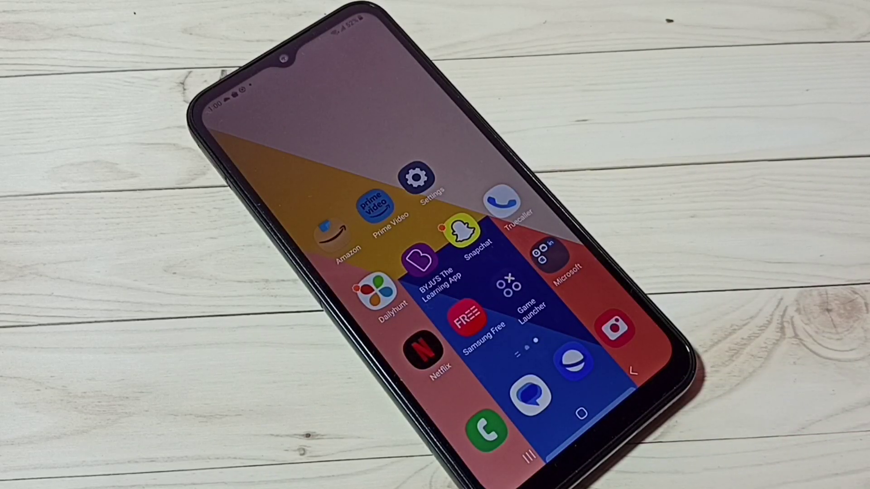